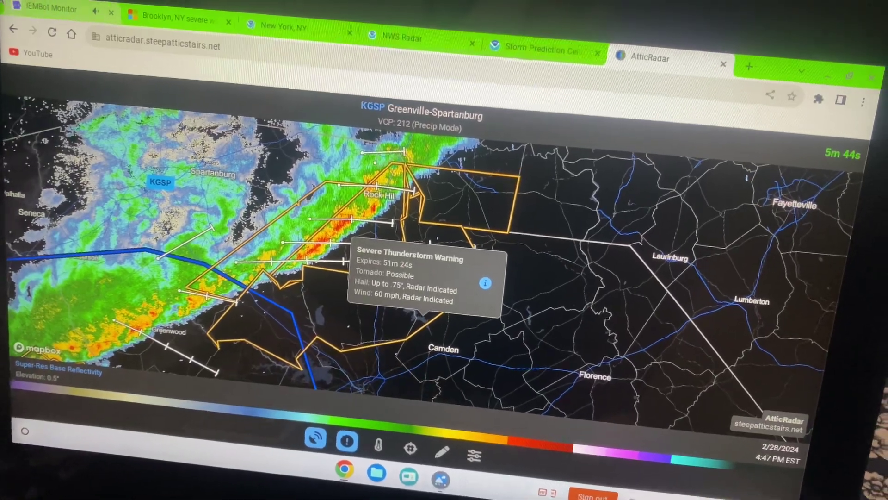
- Switch over to the IEMBot message log tab
key("ctrl+1")
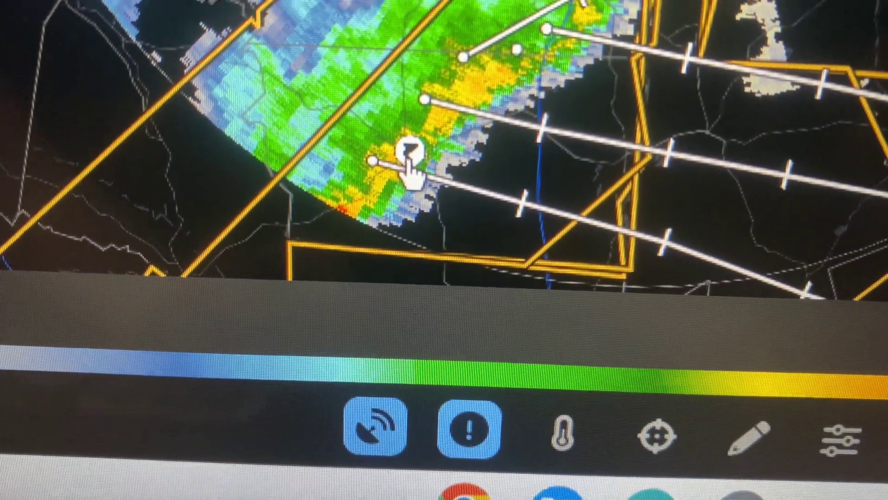
- Show the TVS attributes for cell A4, moving NNE at 48 mph, max delta velocity 92 kts
left_click(407, 131)
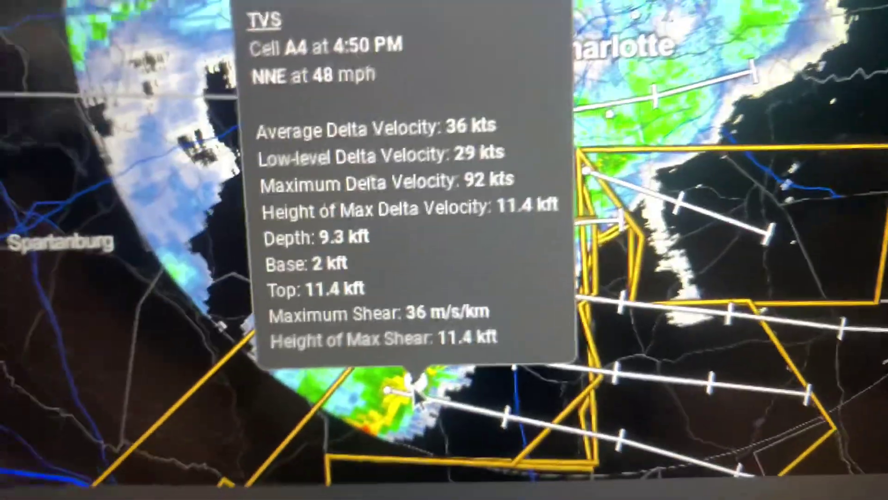